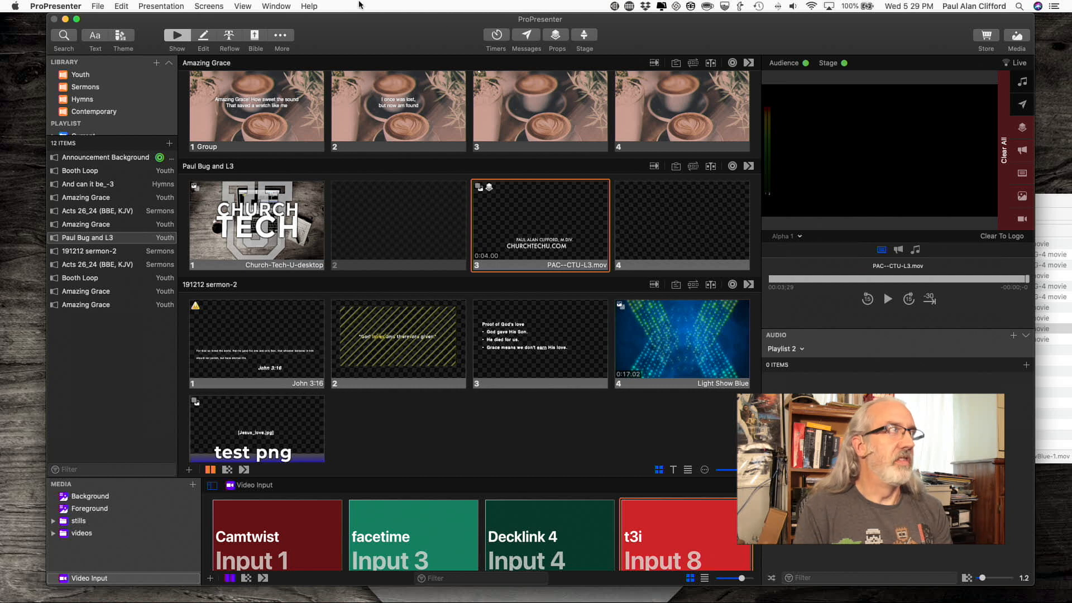
Step: Open the screen configuration and review the Alpha 1, TV decklink 2, Camera out and nursery audience screens
{"action": "left_click", "coordinate": [209, 7]}
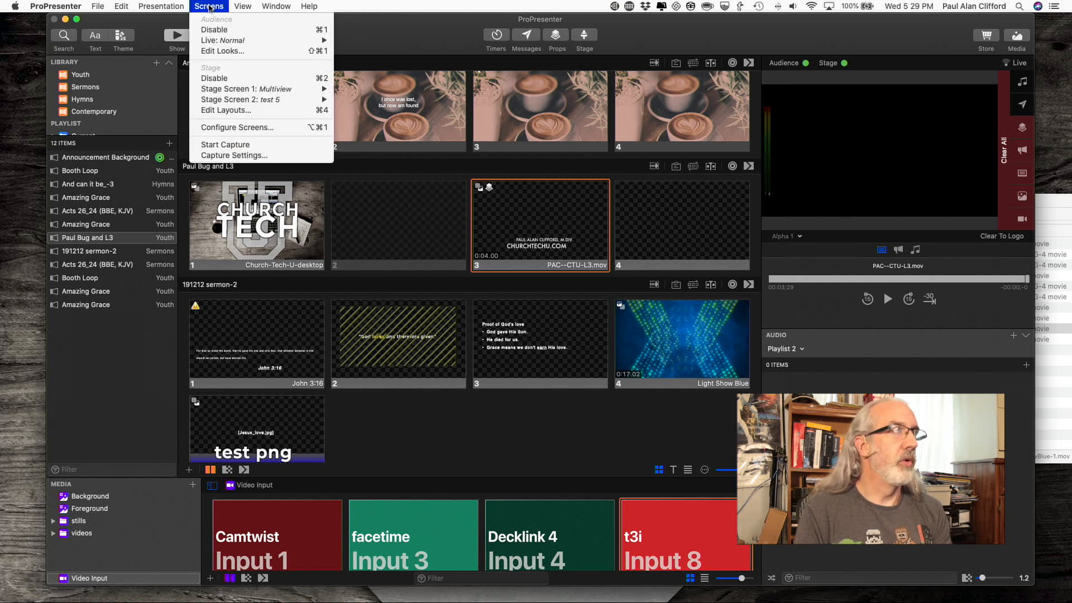
{"action": "left_click", "coordinate": [249, 129]}
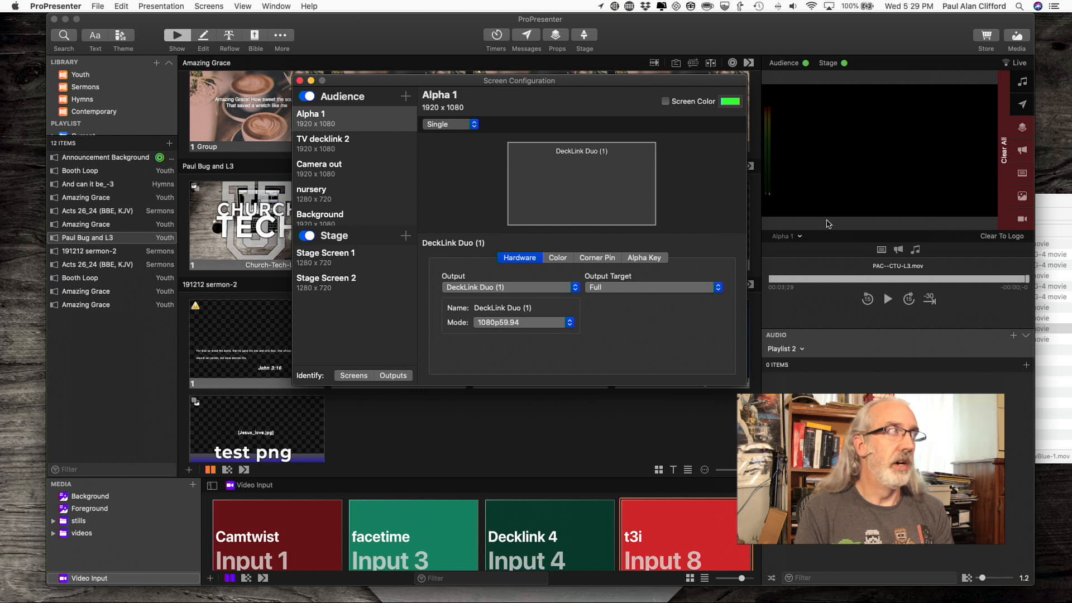
{"action": "scroll", "coordinate": [340, 170], "scroll_direction": "down", "scroll_amount": 2}
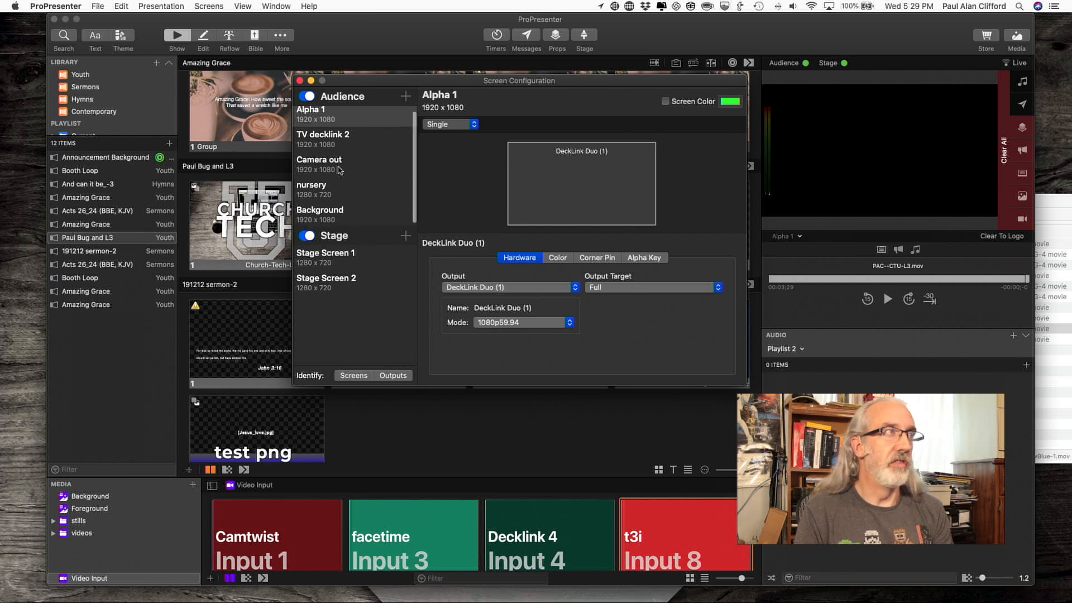
{"action": "scroll", "coordinate": [340, 170], "scroll_direction": "up", "scroll_amount": 2}
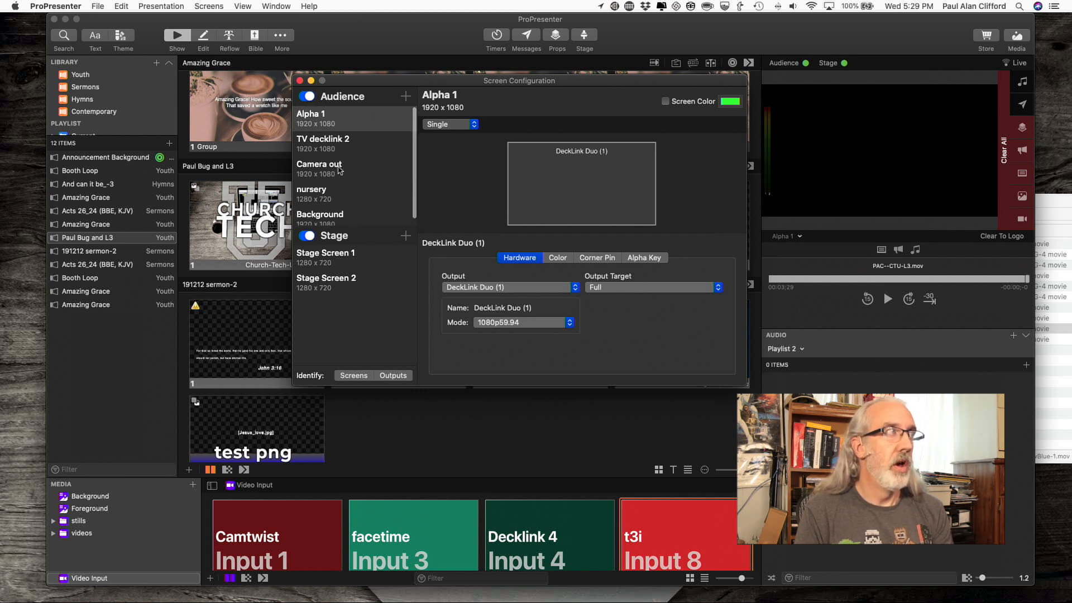
{"action": "double_click", "coordinate": [333, 119]}
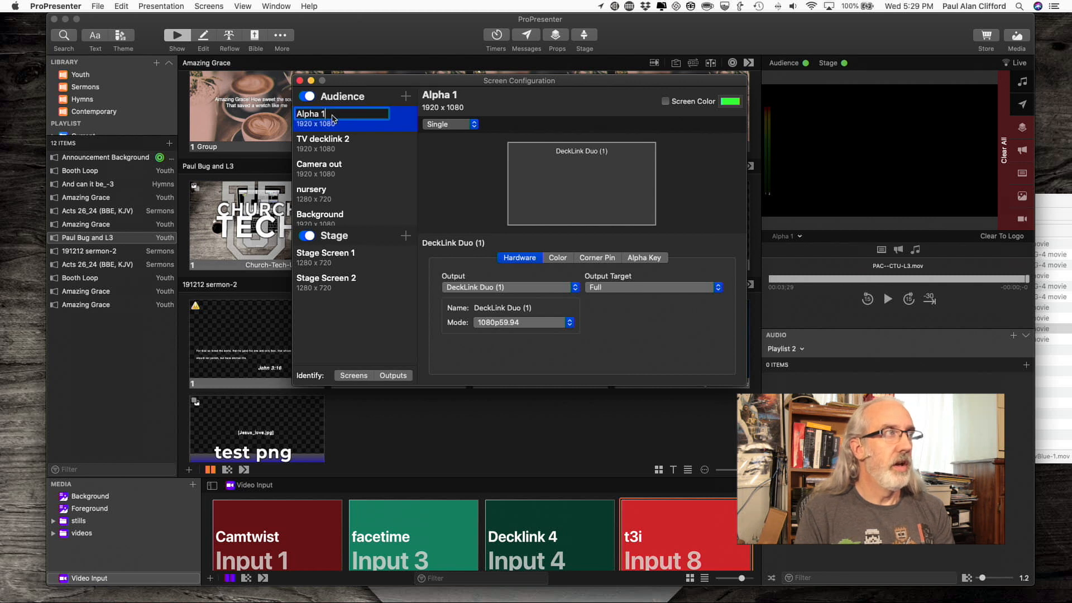
{"action": "left_click", "coordinate": [332, 149]}
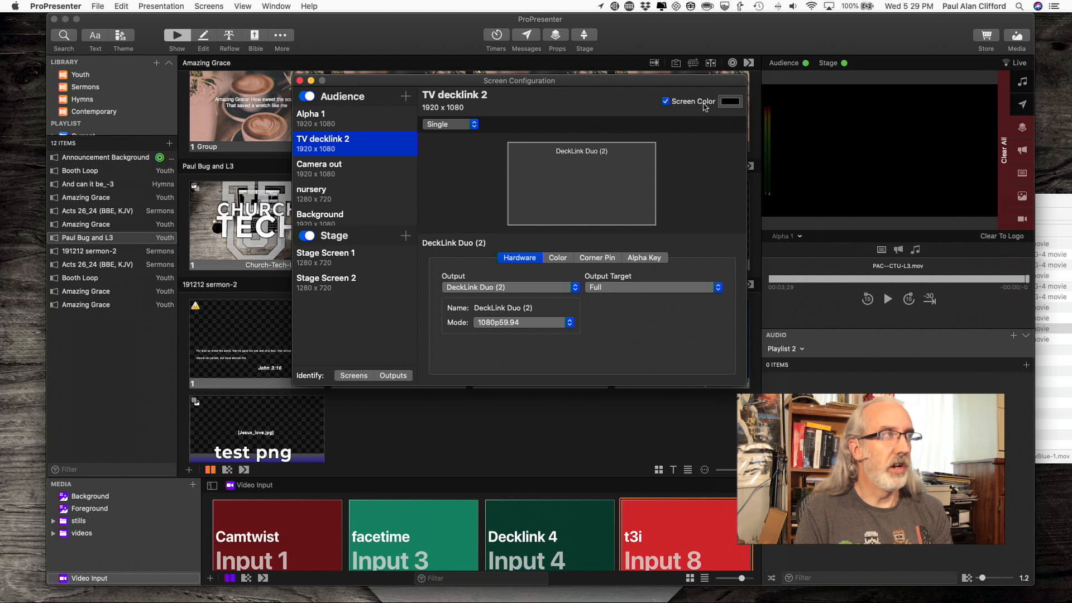
{"action": "left_click", "coordinate": [349, 171]}
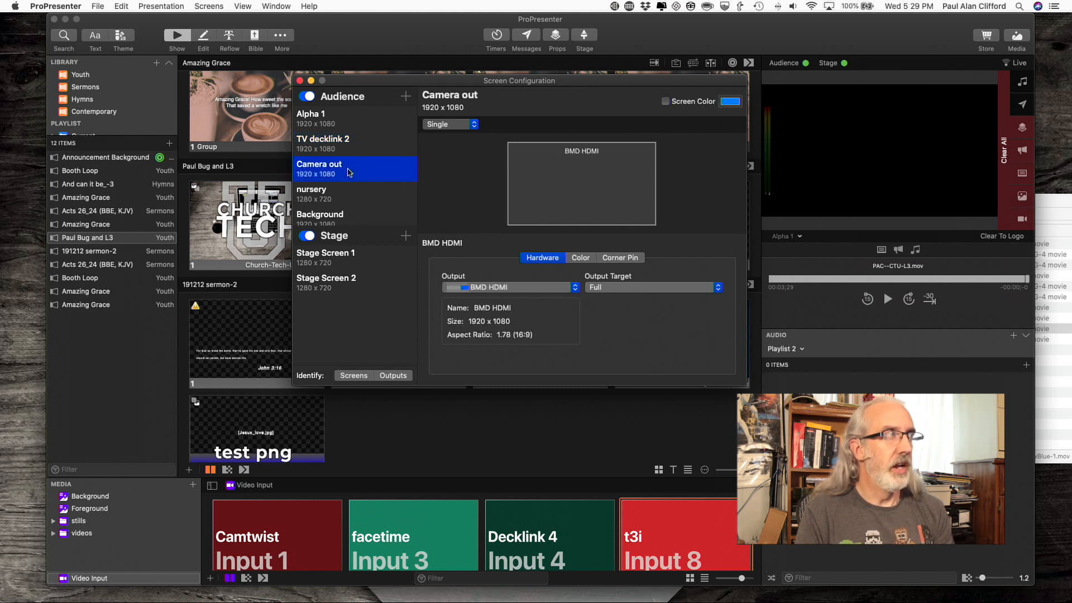
{"action": "left_click", "coordinate": [342, 195]}
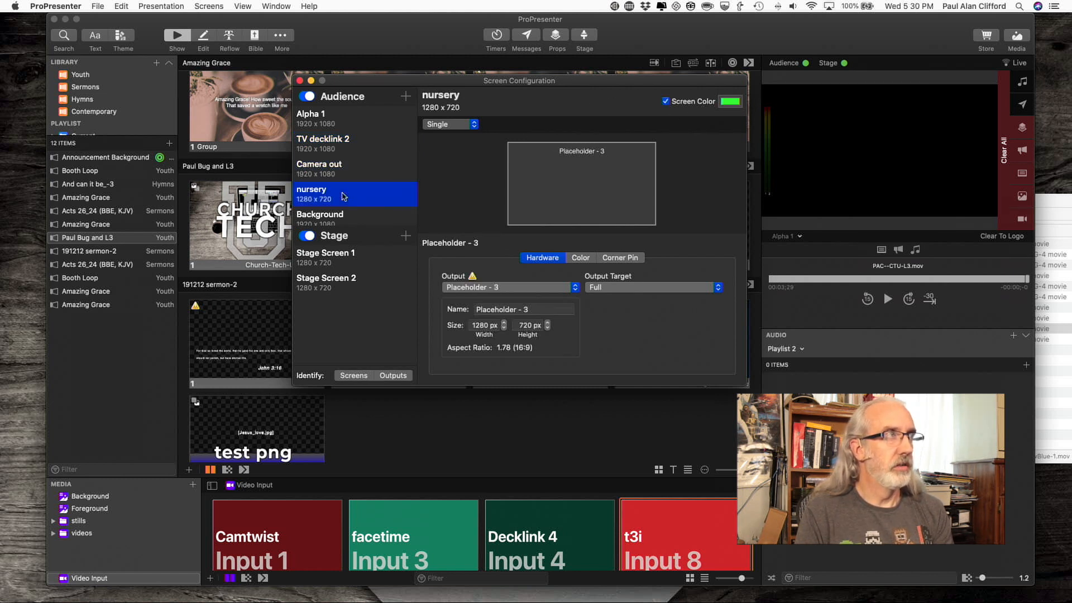
Step: Enable the screen color for the Background audience screen and set it to Bubblegum
{"action": "left_click", "coordinate": [345, 218]}
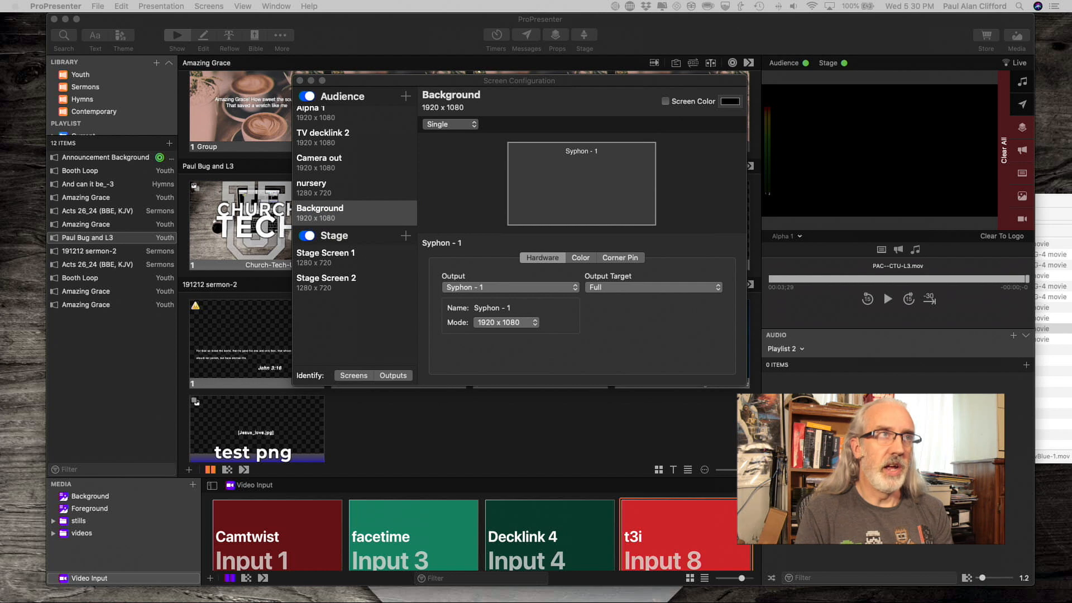
{"action": "mouse_move", "coordinate": [725, 84]}
{"action": "left_mouse_down"}
{"action": "mouse_move", "coordinate": [686, 130]}
{"action": "mouse_move", "coordinate": [734, 102]}
{"action": "left_mouse_up"}
{"action": "left_click", "coordinate": [674, 116]}
{"action": "left_click", "coordinate": [739, 117]}
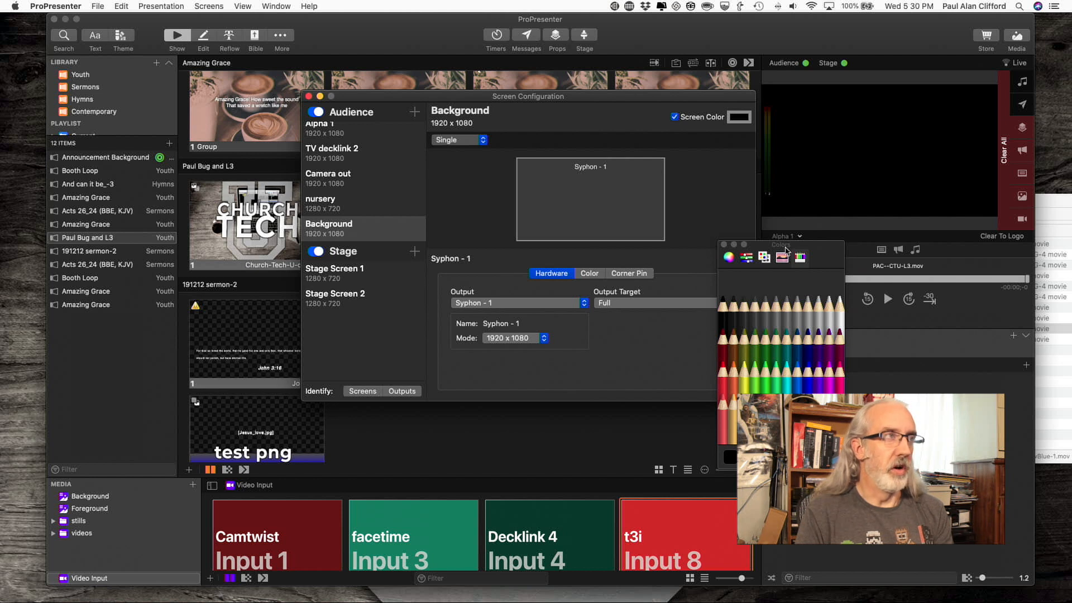
{"action": "left_click_drag", "start_coordinate": [786, 248], "coordinate": [718, 192]}
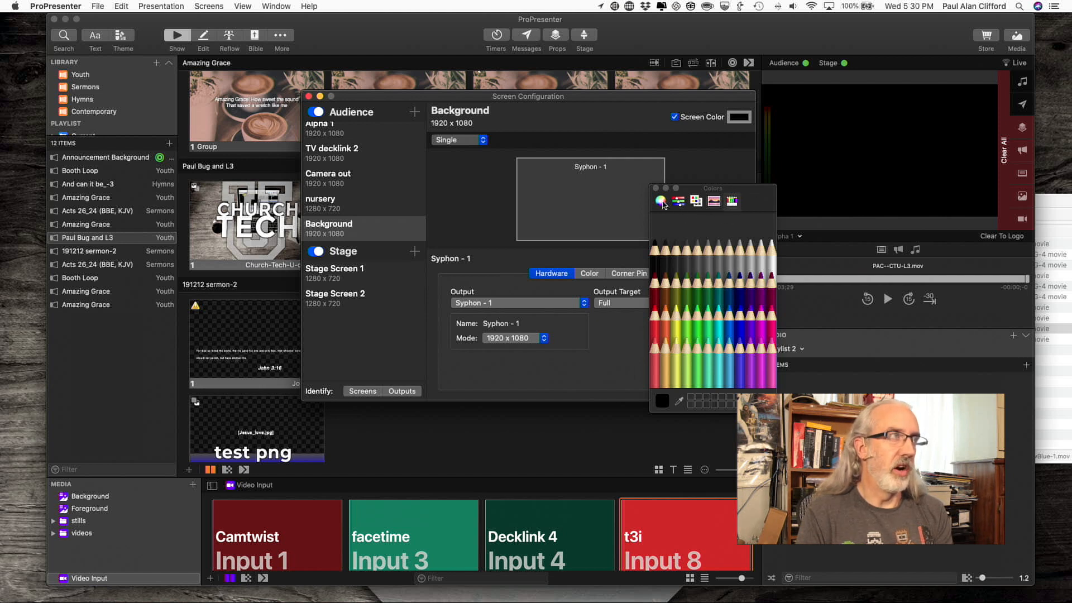
{"action": "left_click", "coordinate": [661, 202]}
{"action": "left_click", "coordinate": [677, 202]}
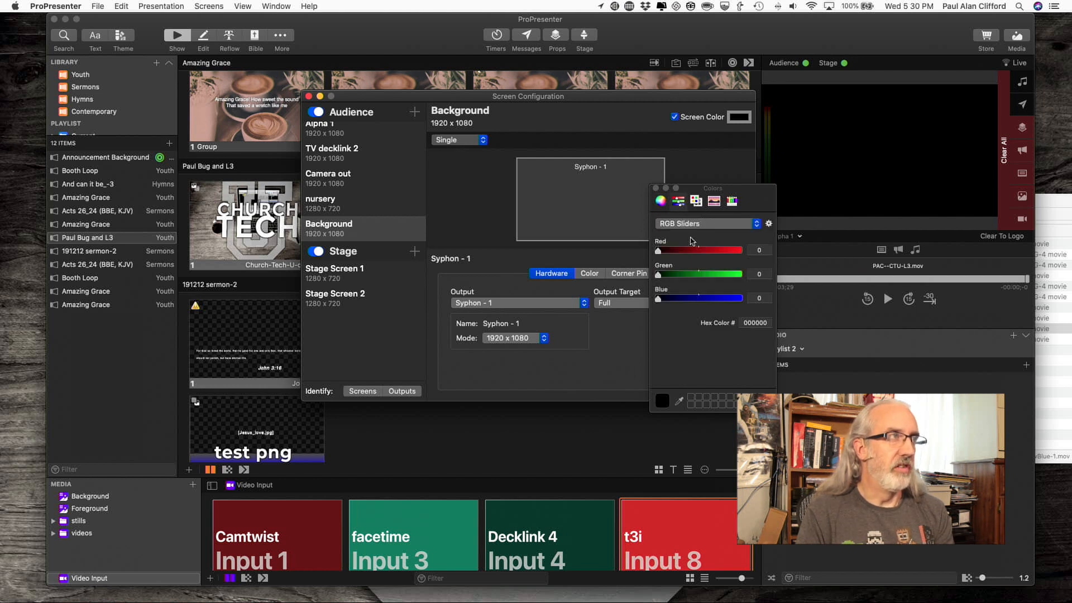
{"action": "left_click", "coordinate": [732, 202]}
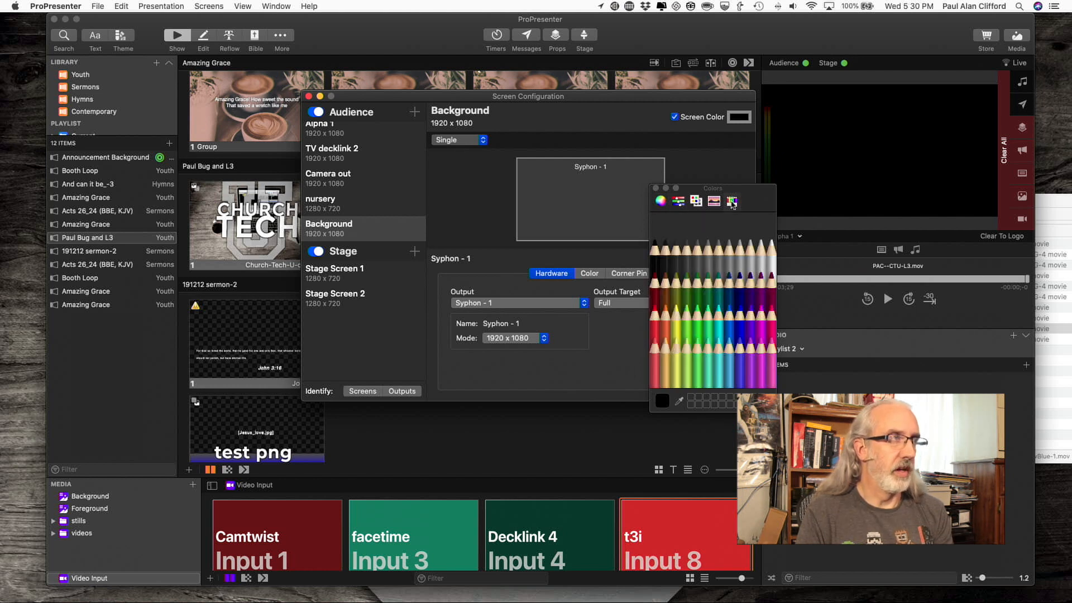
{"action": "left_click", "coordinate": [763, 357]}
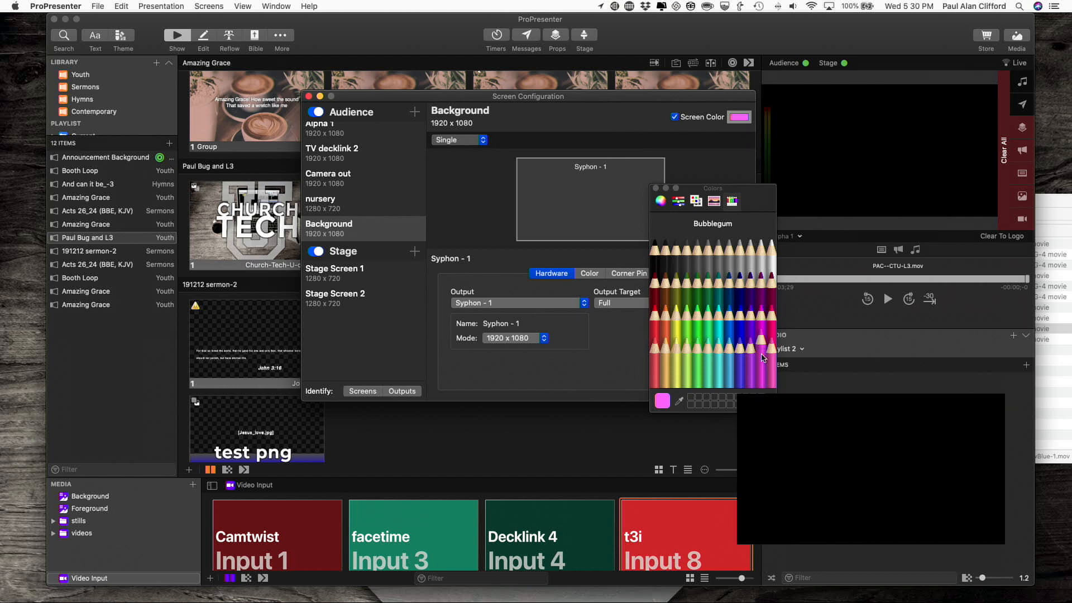
{"action": "left_click", "coordinate": [656, 188]}
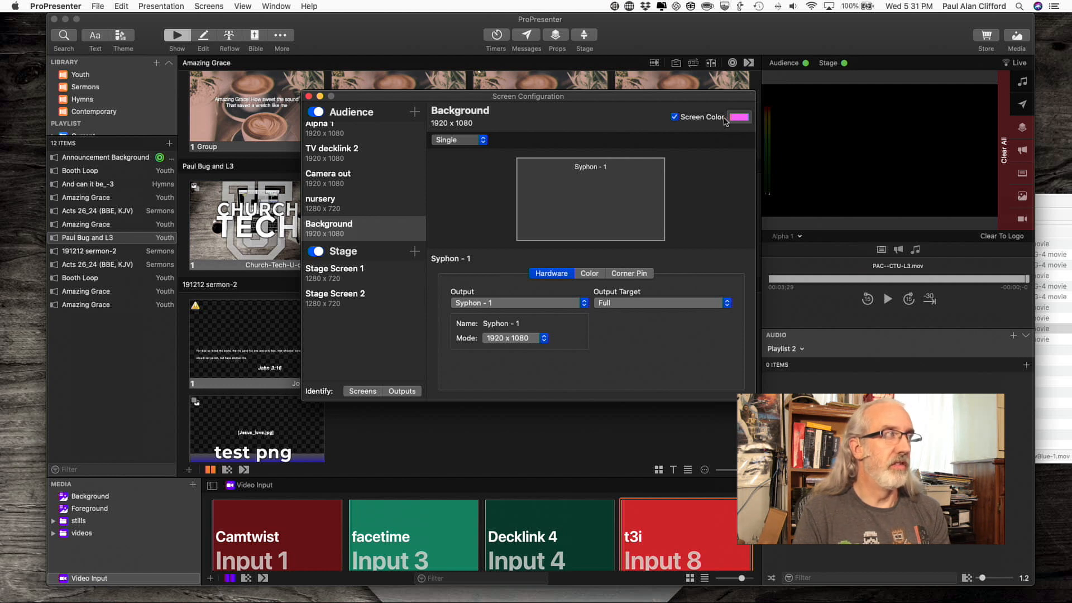
Step: Check the screen color settings of TV decklink 2, Camera out and nursery, and close the screen configuration
{"action": "scroll", "coordinate": [369, 168], "scroll_direction": "up", "scroll_amount": 1}
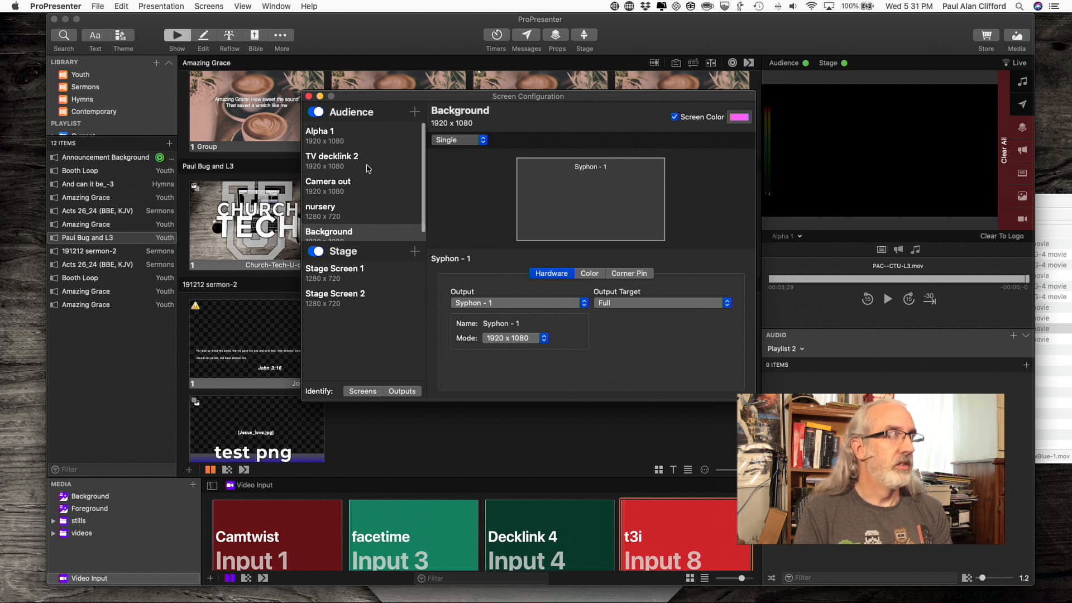
{"action": "double_click", "coordinate": [344, 154]}
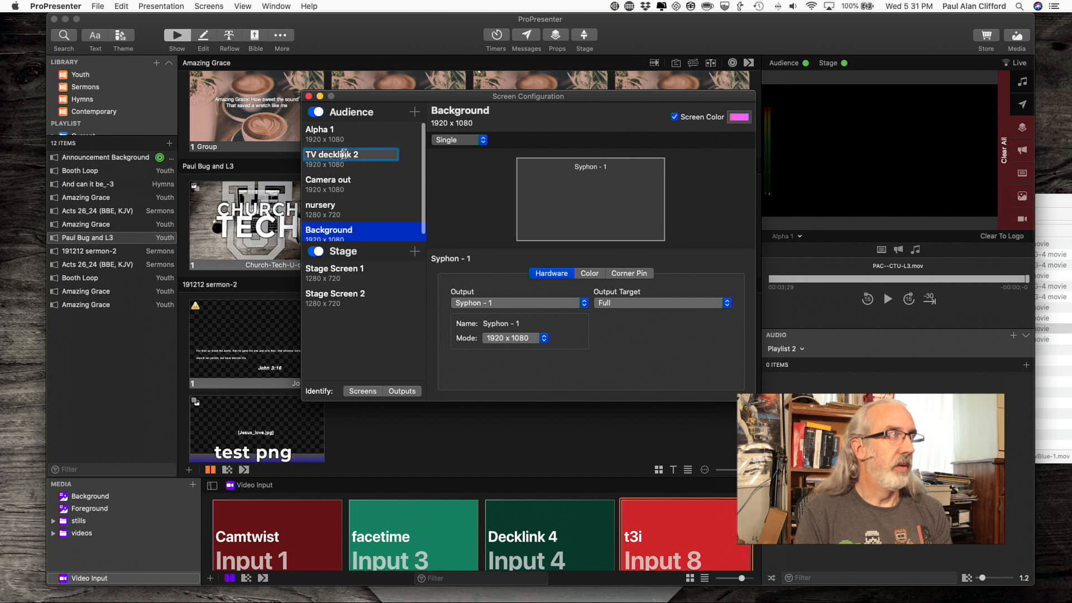
{"action": "left_click", "coordinate": [346, 162]}
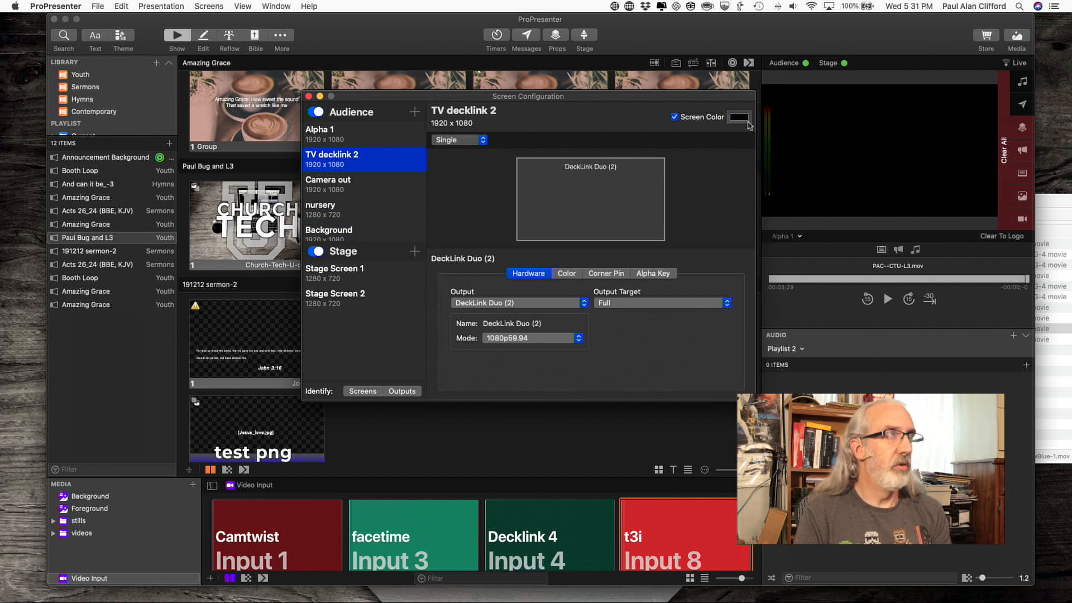
{"action": "left_click", "coordinate": [349, 182]}
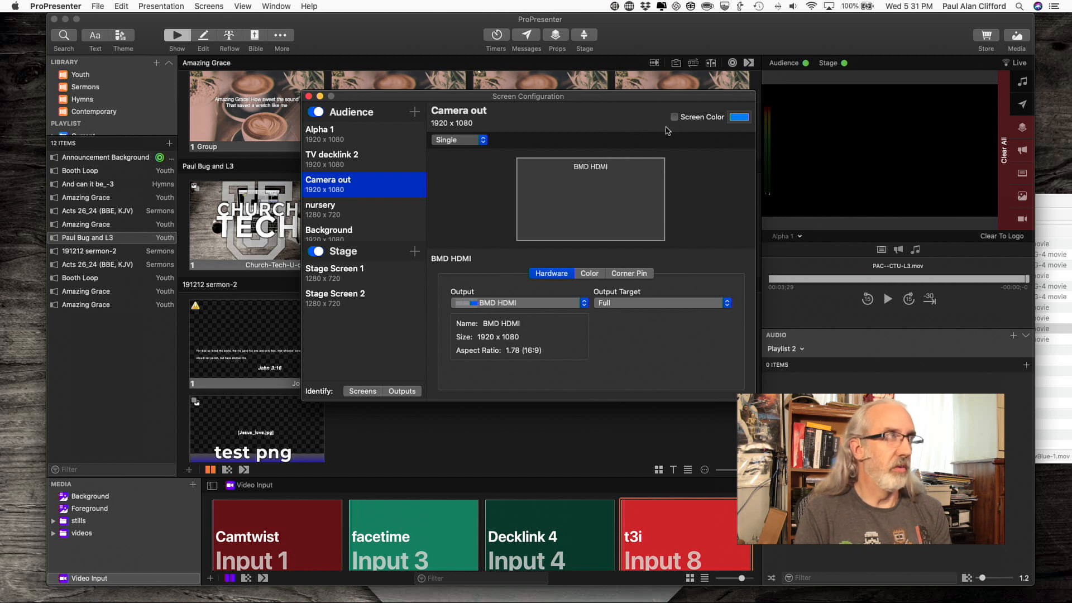
{"action": "left_click", "coordinate": [348, 216]}
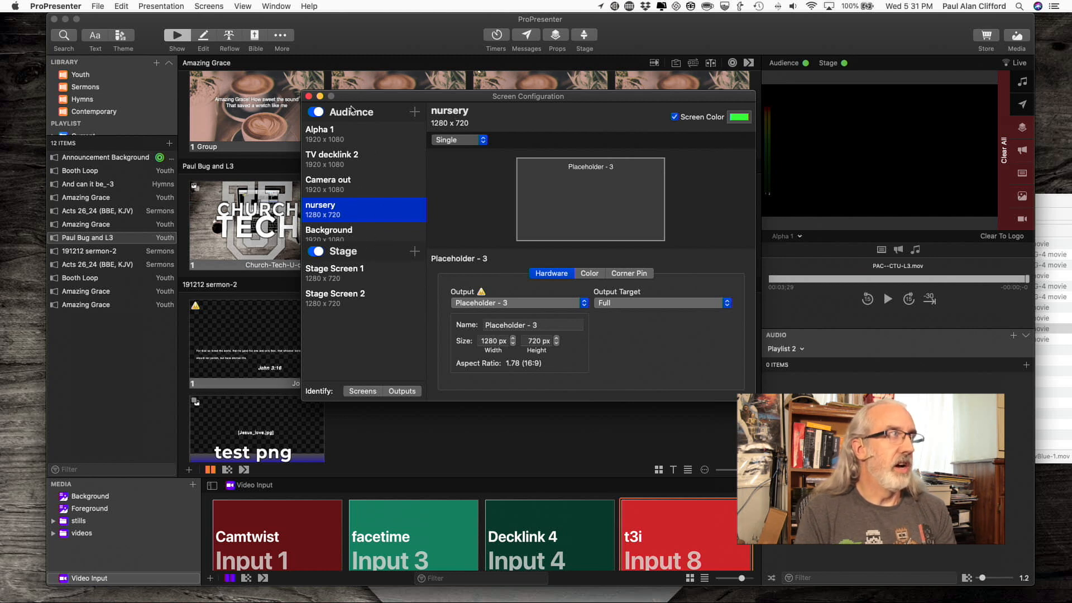
{"action": "left_click", "coordinate": [308, 97]}
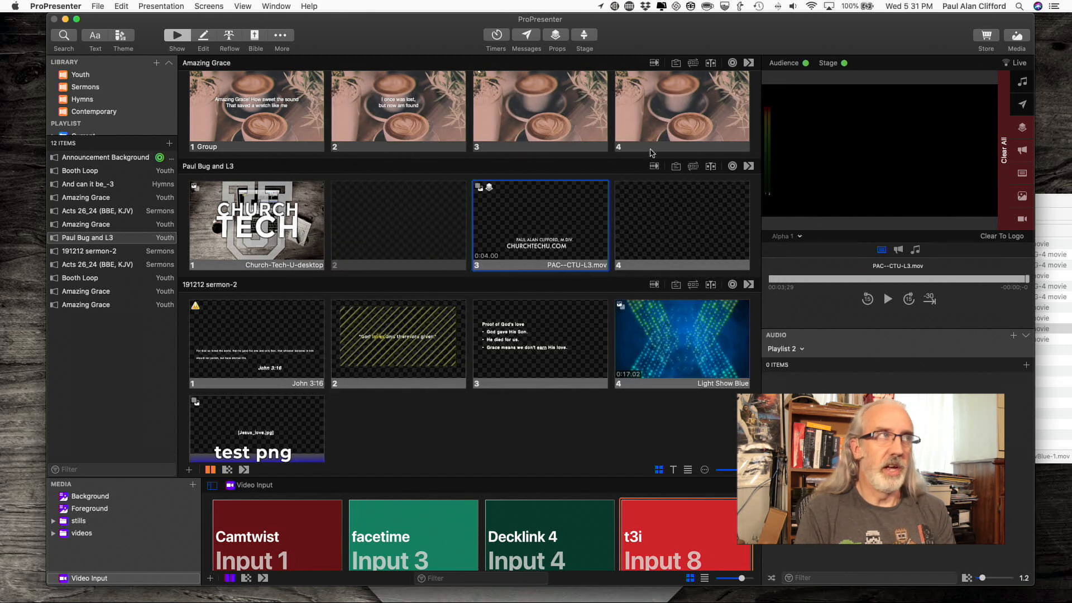
Step: Switch the output preview to TV decklink 2 and clear all output layers
{"action": "left_click", "coordinate": [799, 238]}
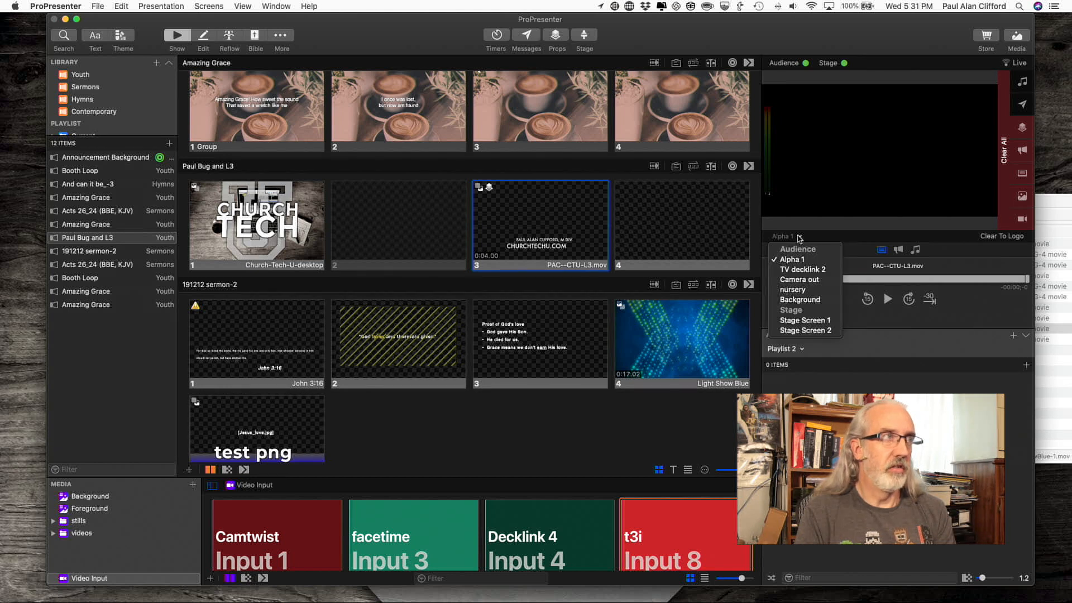
{"action": "left_click", "coordinate": [795, 266]}
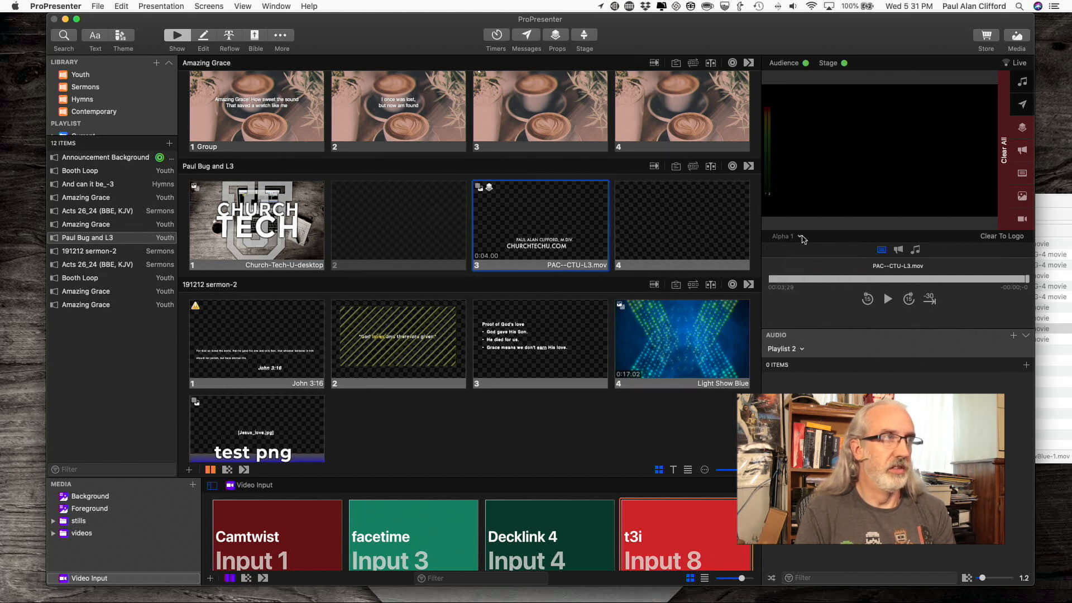
{"action": "left_click", "coordinate": [800, 237]}
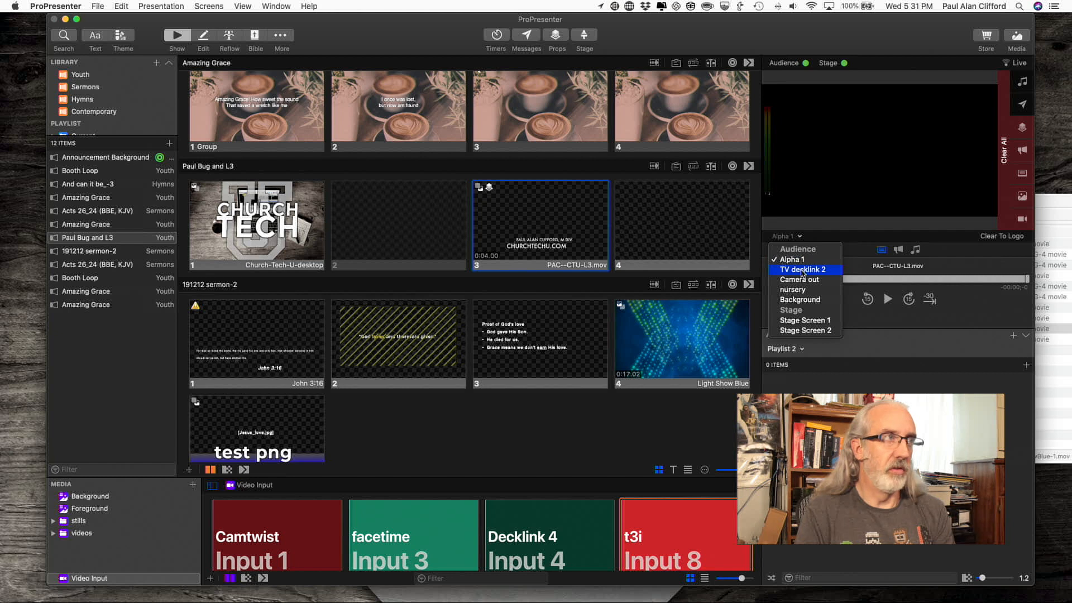
{"action": "left_click", "coordinate": [802, 270]}
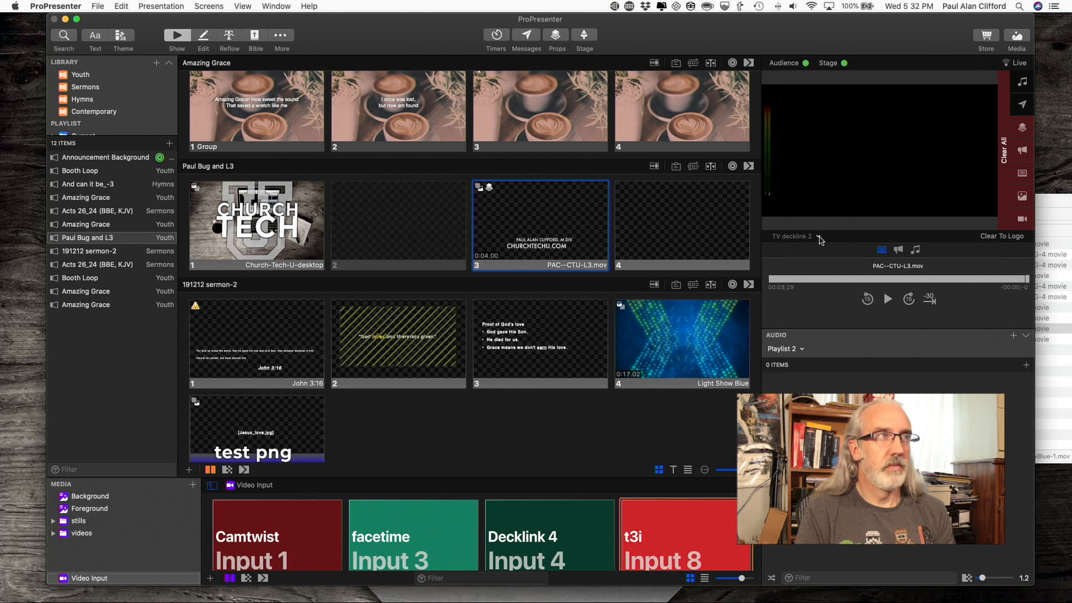
{"action": "left_click", "coordinate": [1002, 218]}
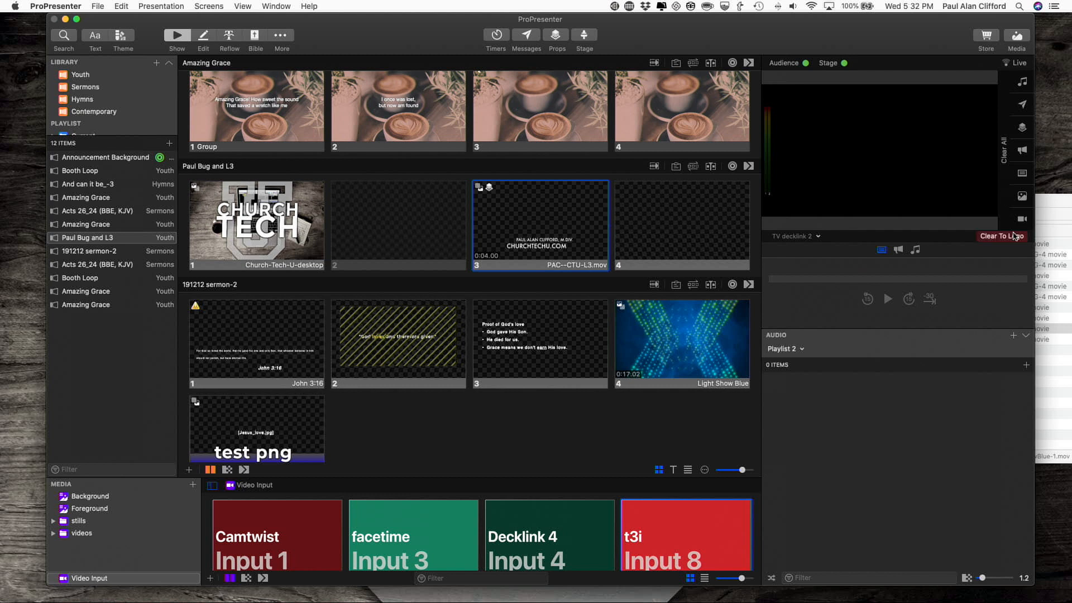
Step: Compare the screen colors of the nursery and Background outputs in the preview
{"action": "left_click", "coordinate": [813, 238]}
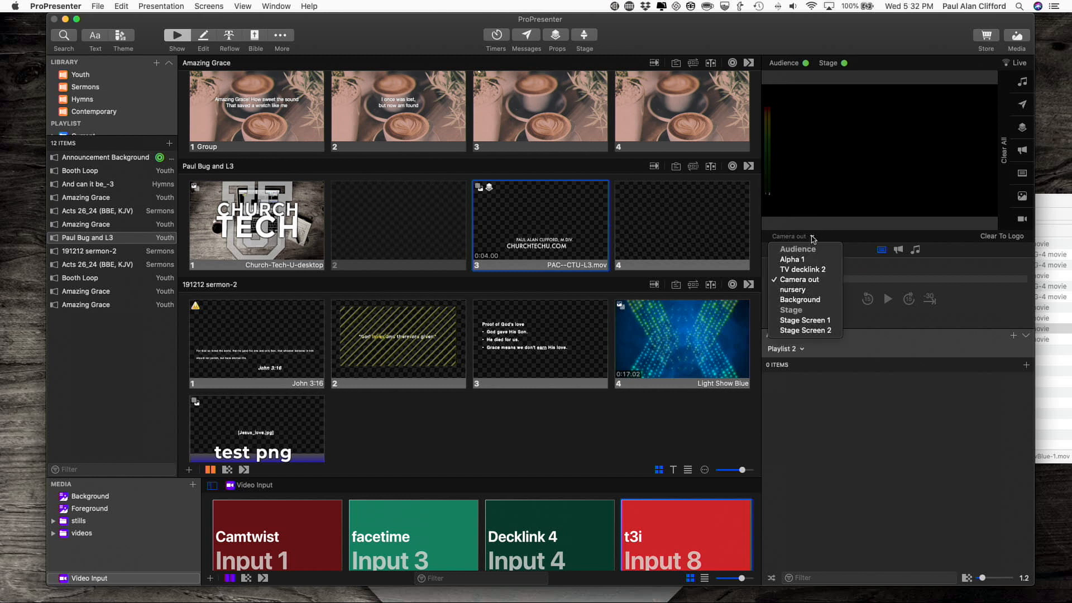
{"action": "left_click", "coordinate": [804, 291]}
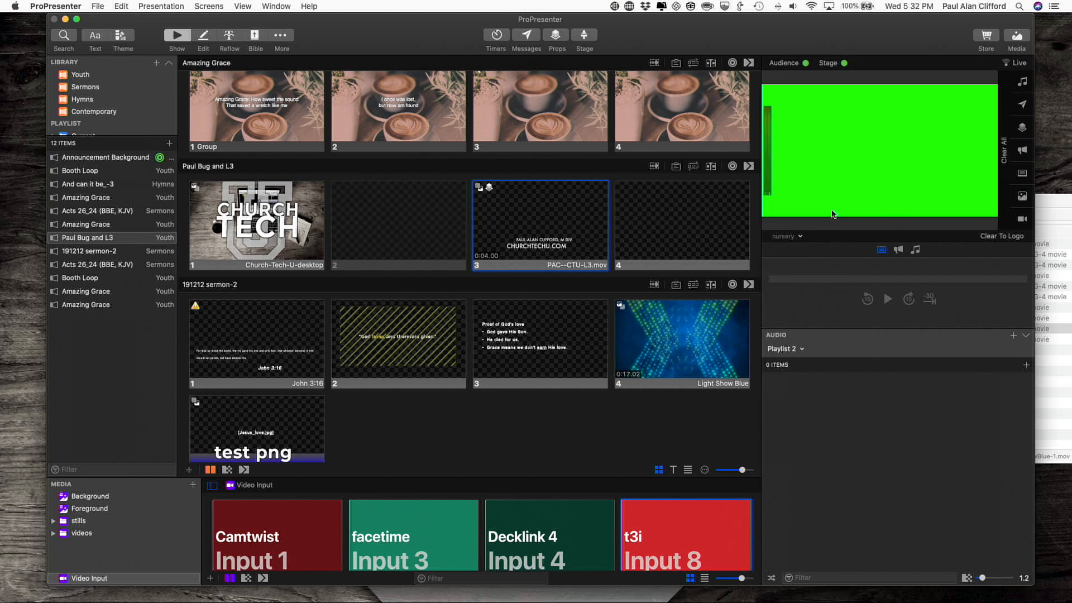
{"action": "left_click", "coordinate": [802, 238]}
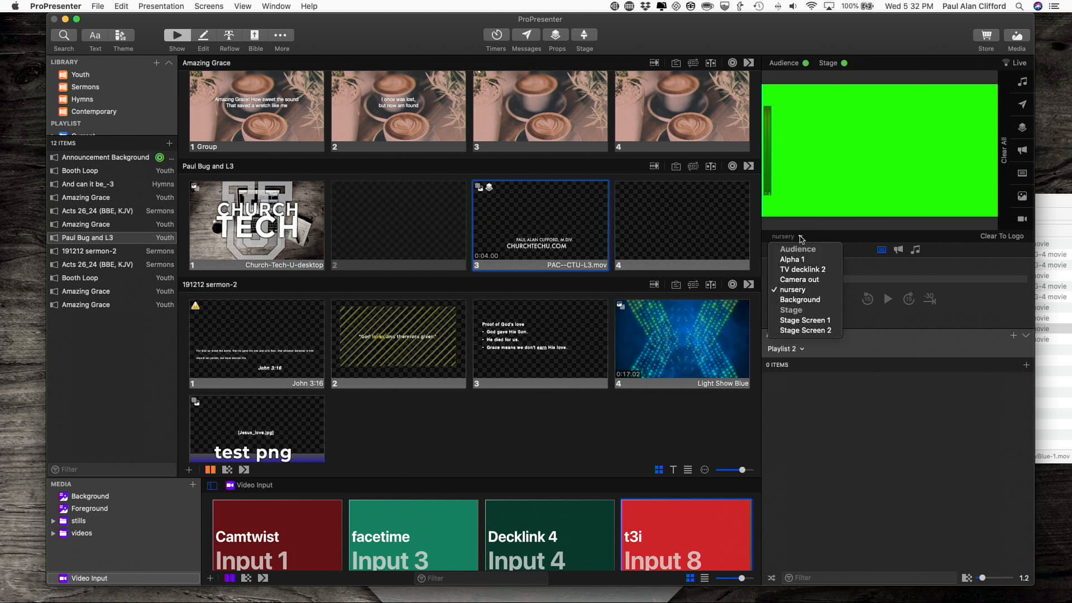
{"action": "left_click", "coordinate": [801, 300]}
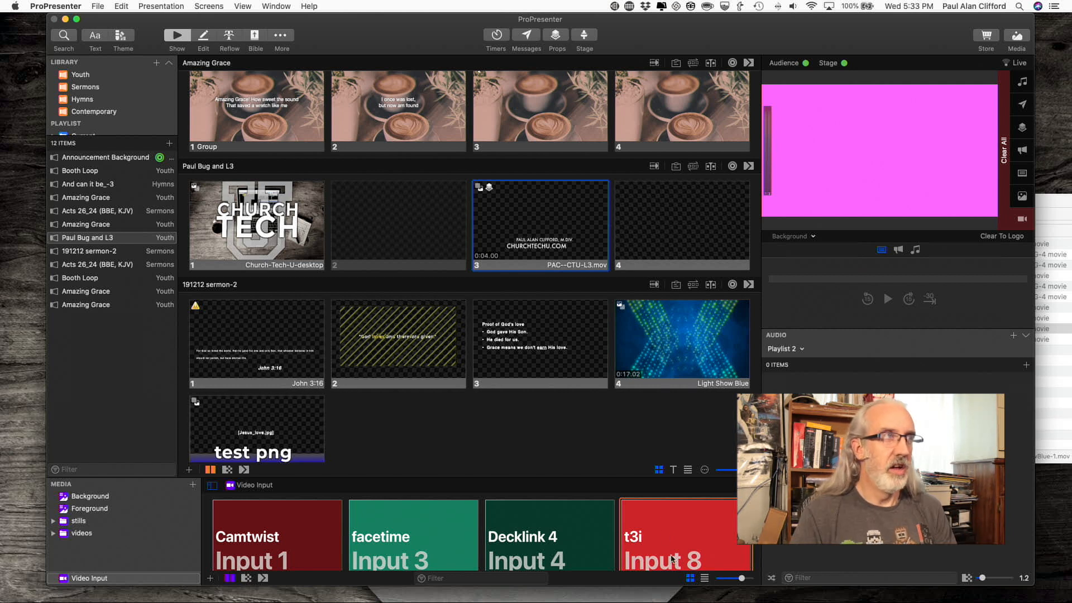
Step: Switch the output preview to Alpha 1 and show slide 3, "Proof of God's love", from 191212 sermon-2
{"action": "scroll", "coordinate": [686, 535], "scroll_direction": "down", "scroll_amount": 1}
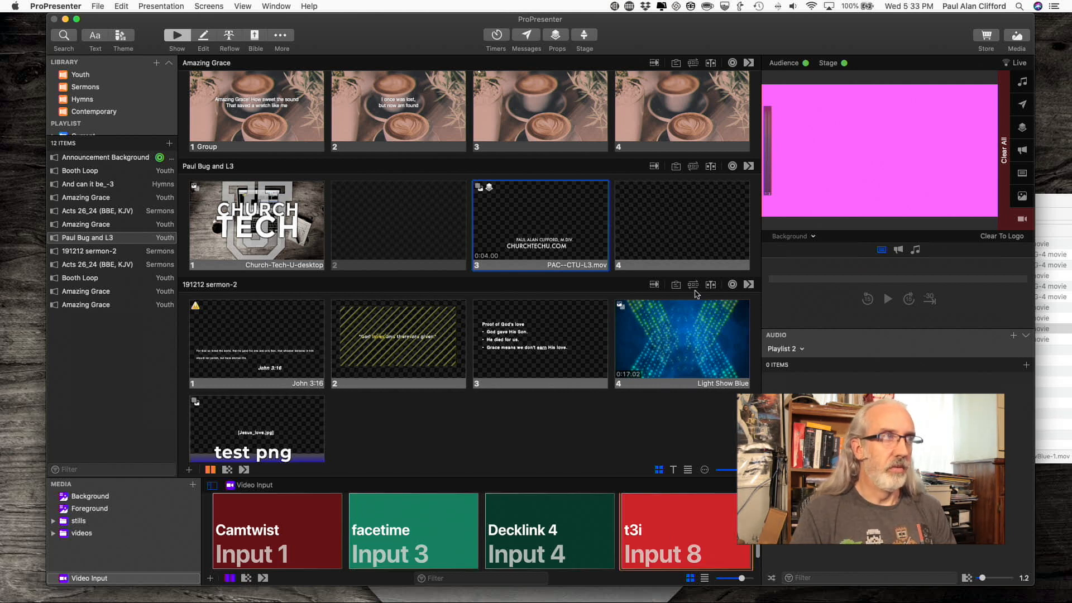
{"action": "left_click", "coordinate": [812, 236]}
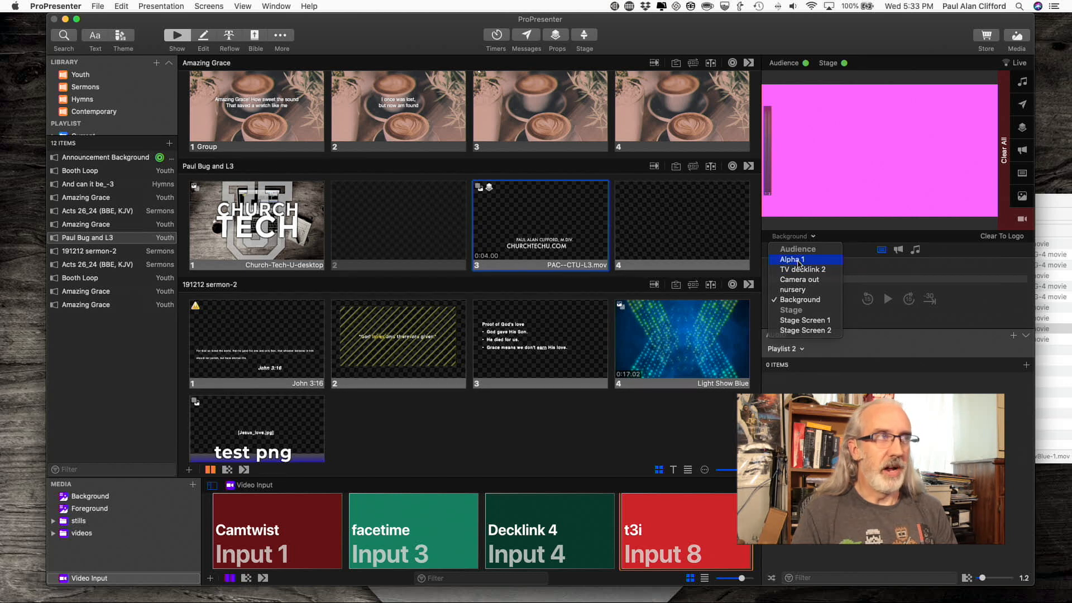
{"action": "left_click", "coordinate": [798, 259]}
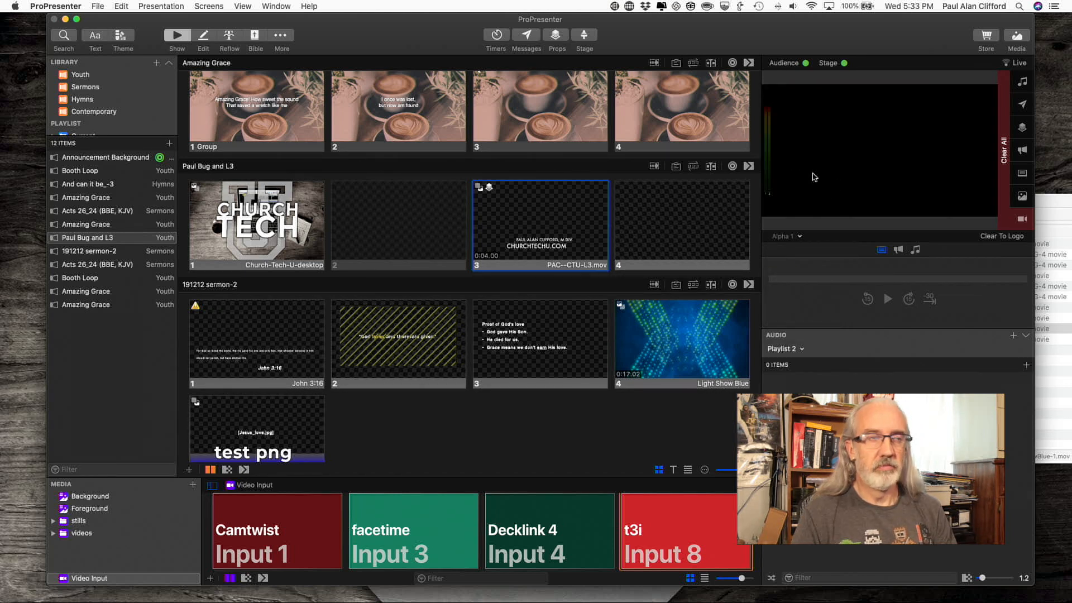
{"action": "key", "text": "Down"}
{"action": "left_click", "coordinate": [519, 347]}
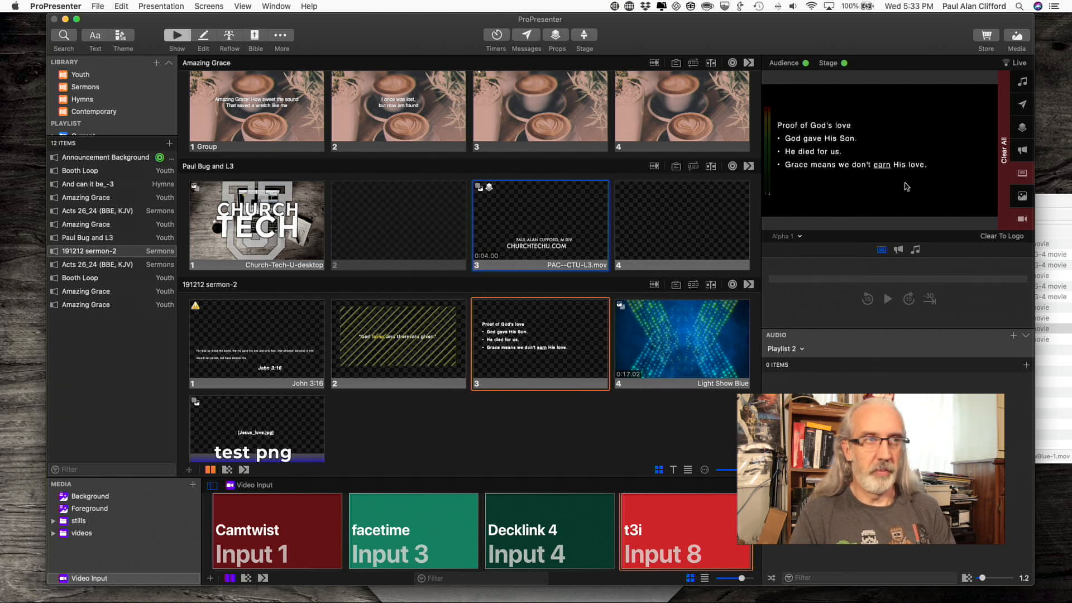
Step: Switch the output preview to nursery and clear the live video input from behind the slide text
{"action": "left_click", "coordinate": [800, 236]}
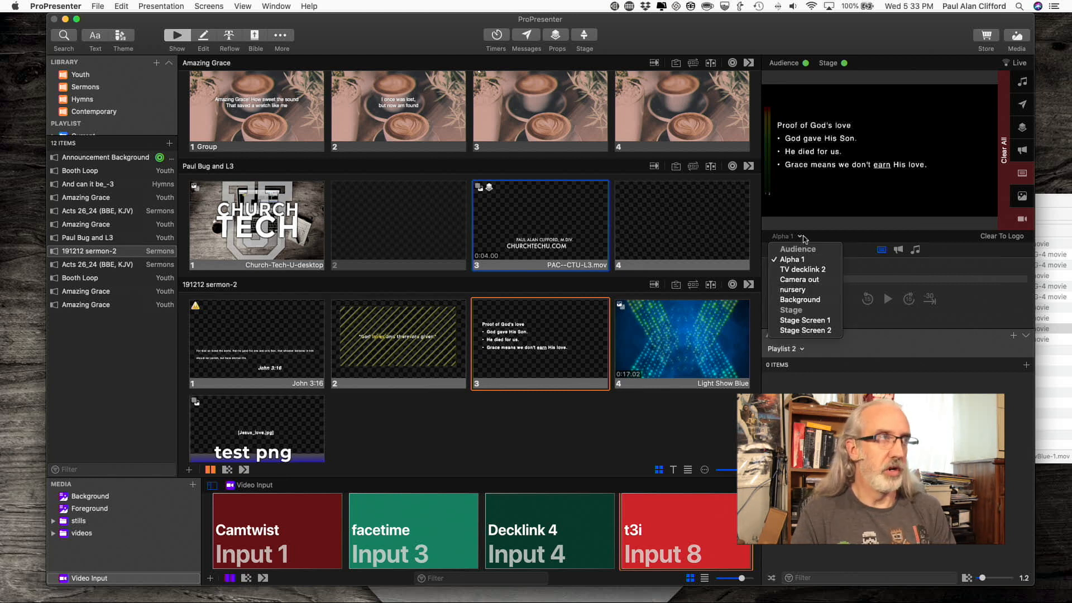
{"action": "left_click", "coordinate": [800, 289]}
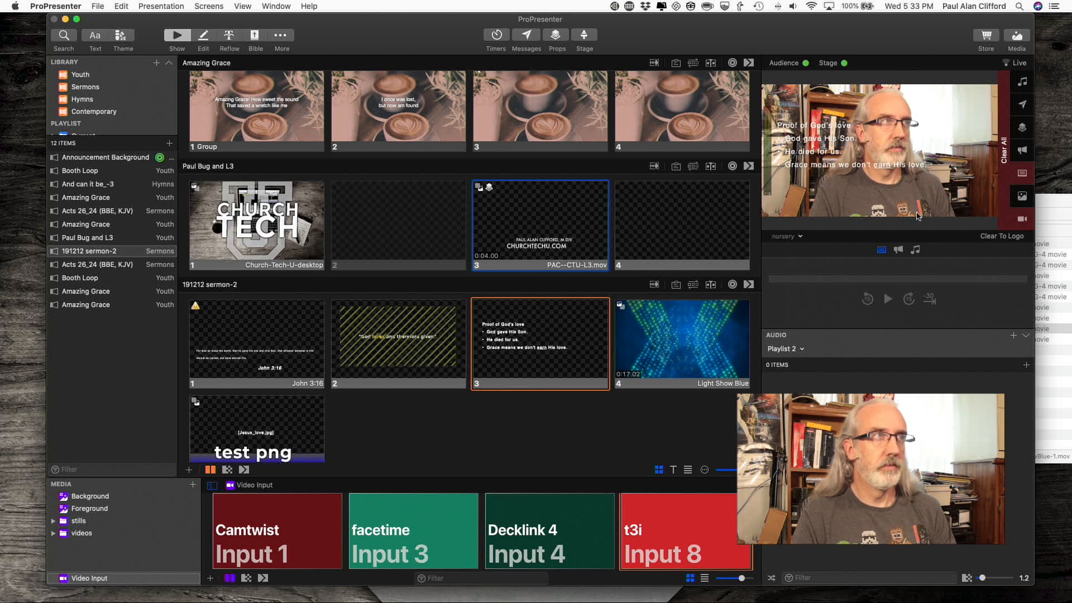
{"action": "left_click", "coordinate": [1019, 219]}
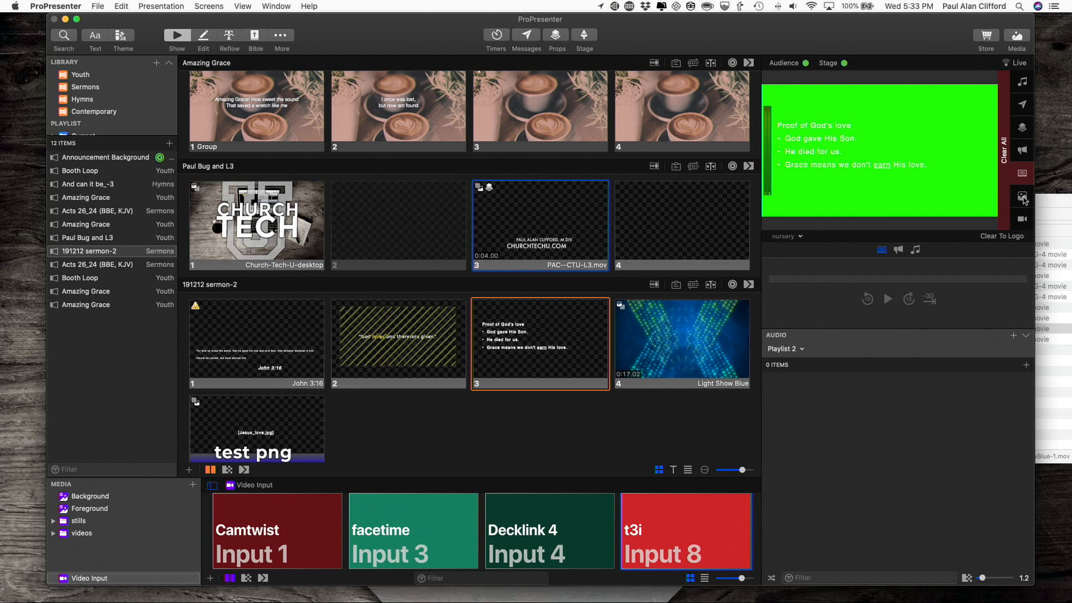
Step: Check the Background and TV decklink 2 outputs in the preview, and send the t3i Input 8 video live again
{"action": "left_click", "coordinate": [797, 237]}
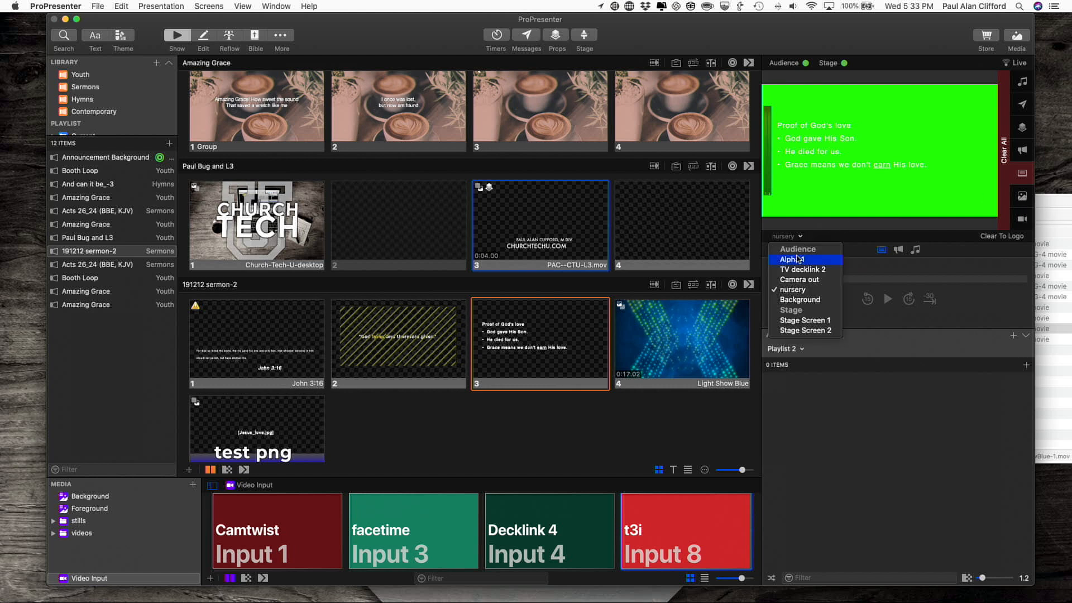
{"action": "left_click", "coordinate": [800, 299]}
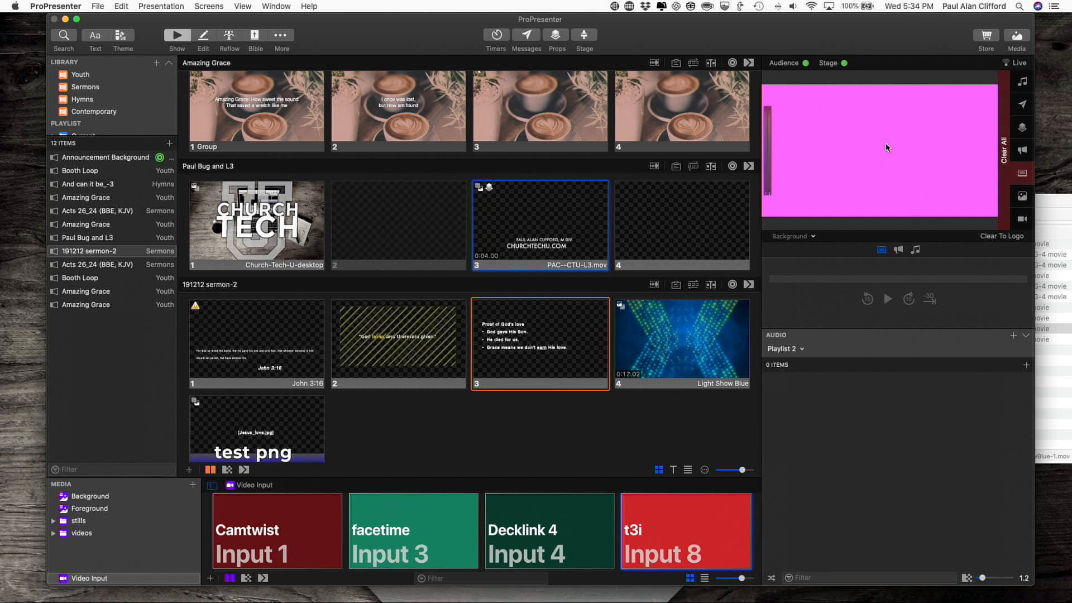
{"action": "left_click", "coordinate": [814, 237]}
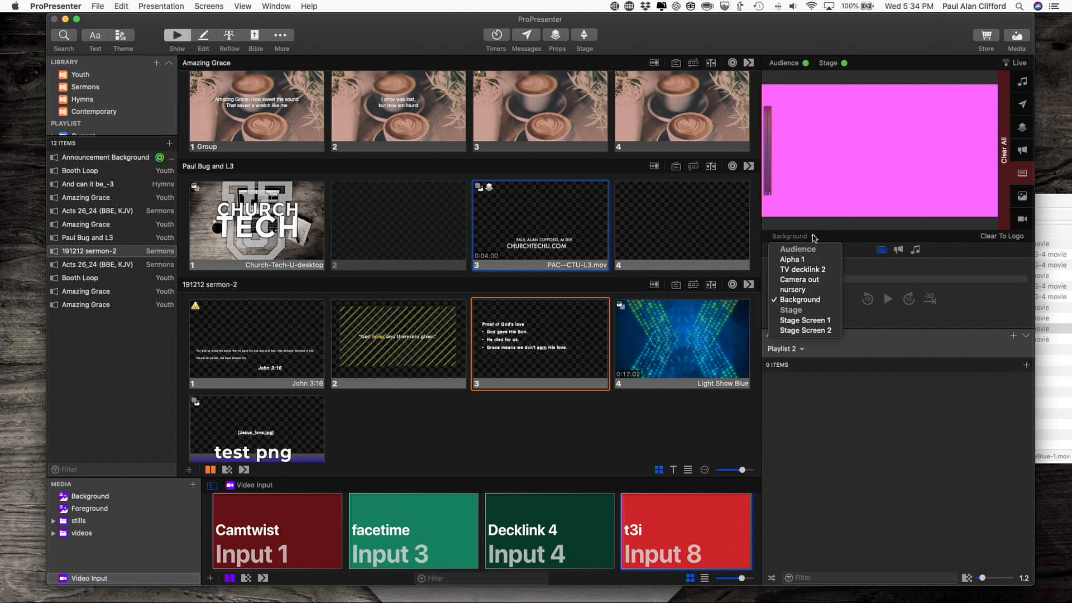
{"action": "left_click", "coordinate": [811, 269]}
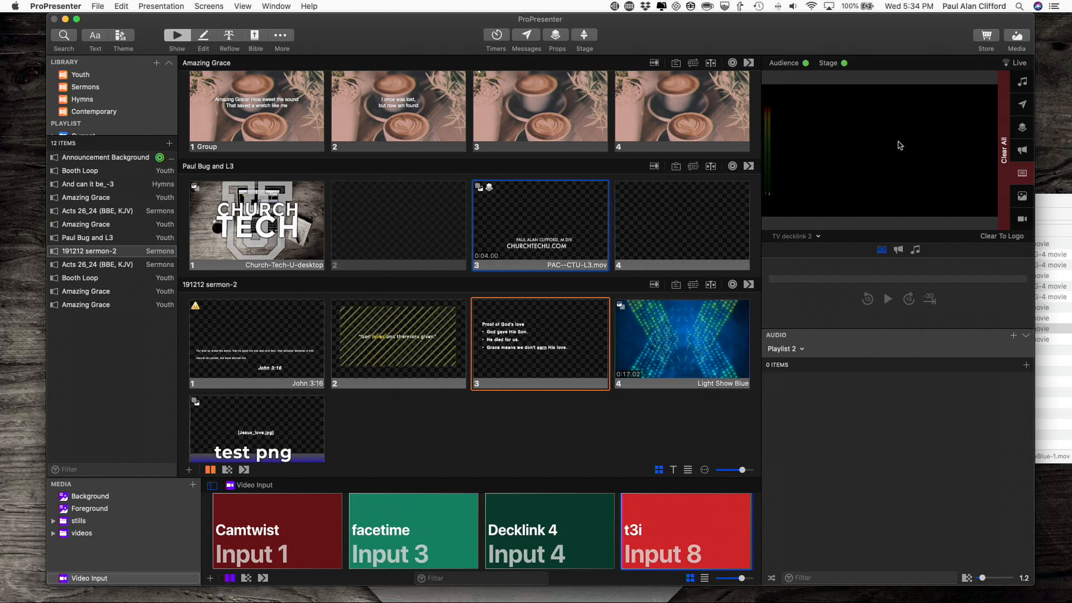
{"action": "left_click", "coordinate": [676, 546]}
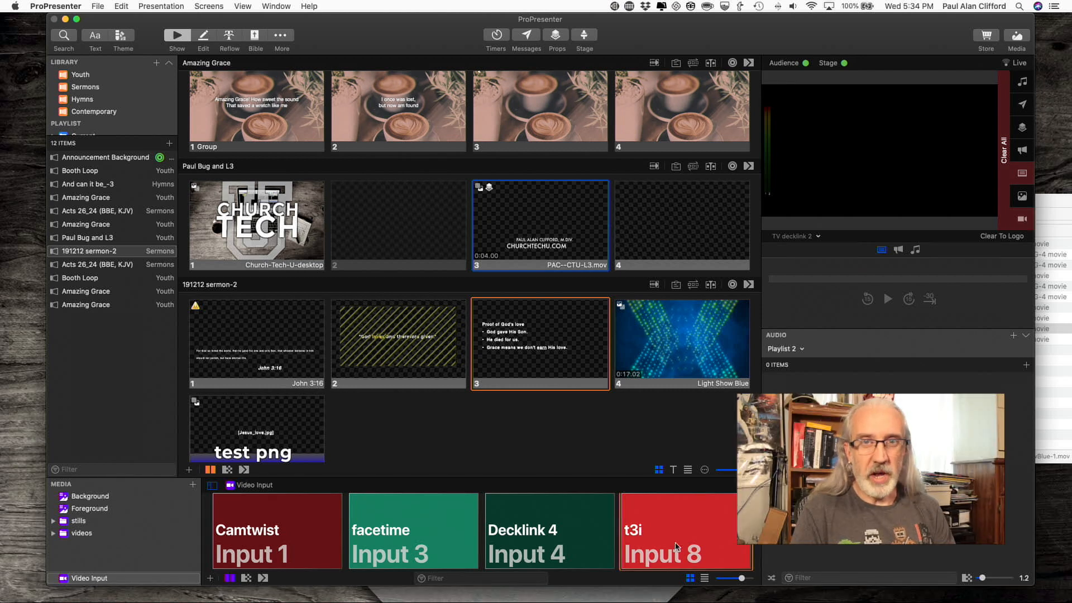